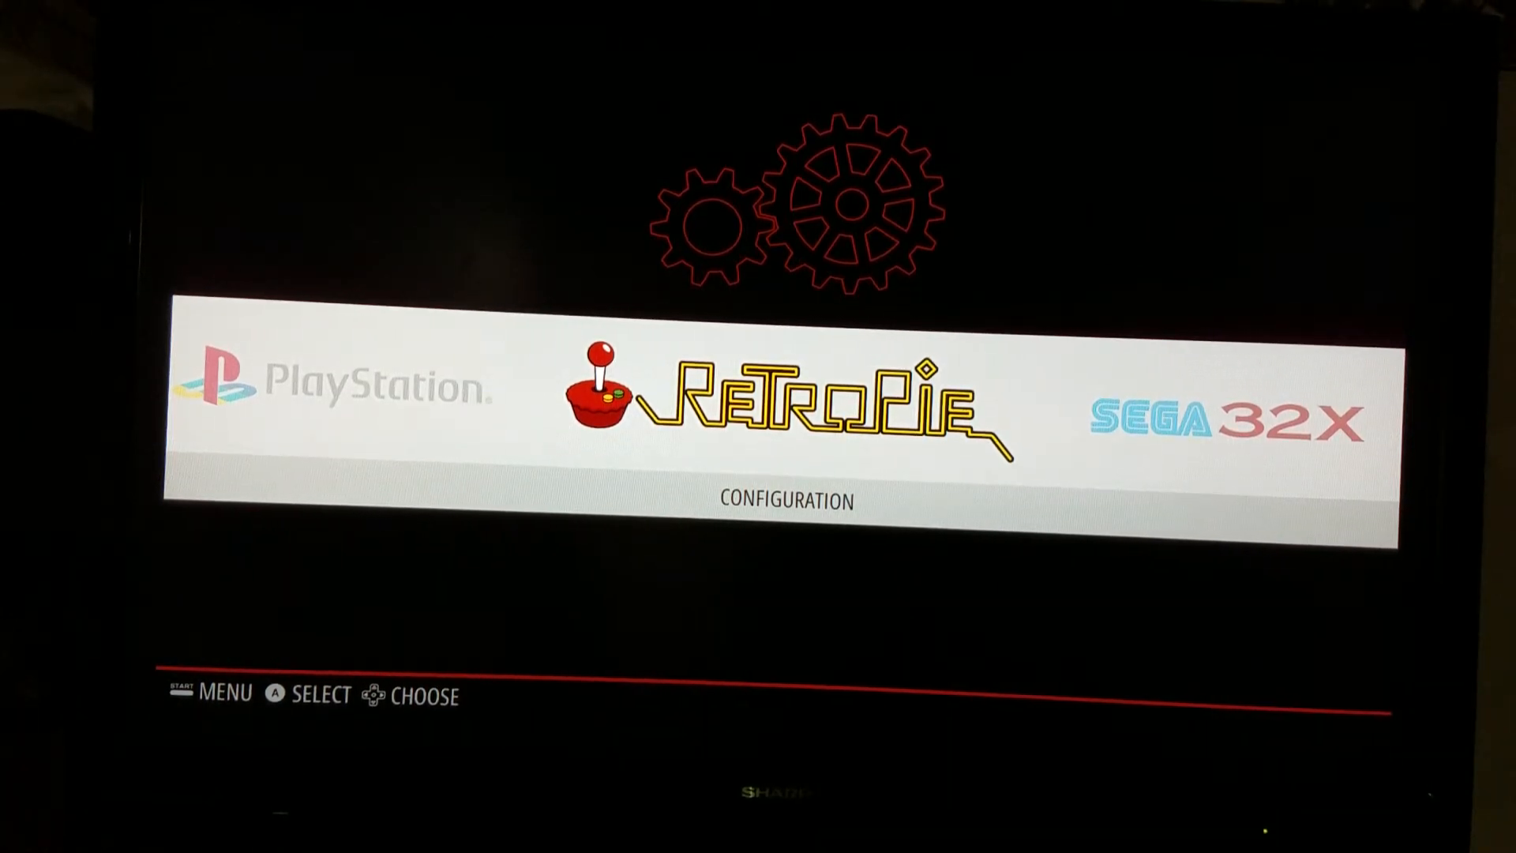
Browse the system carousel to the RetroPie entry and enter its configuration options
key(Right)
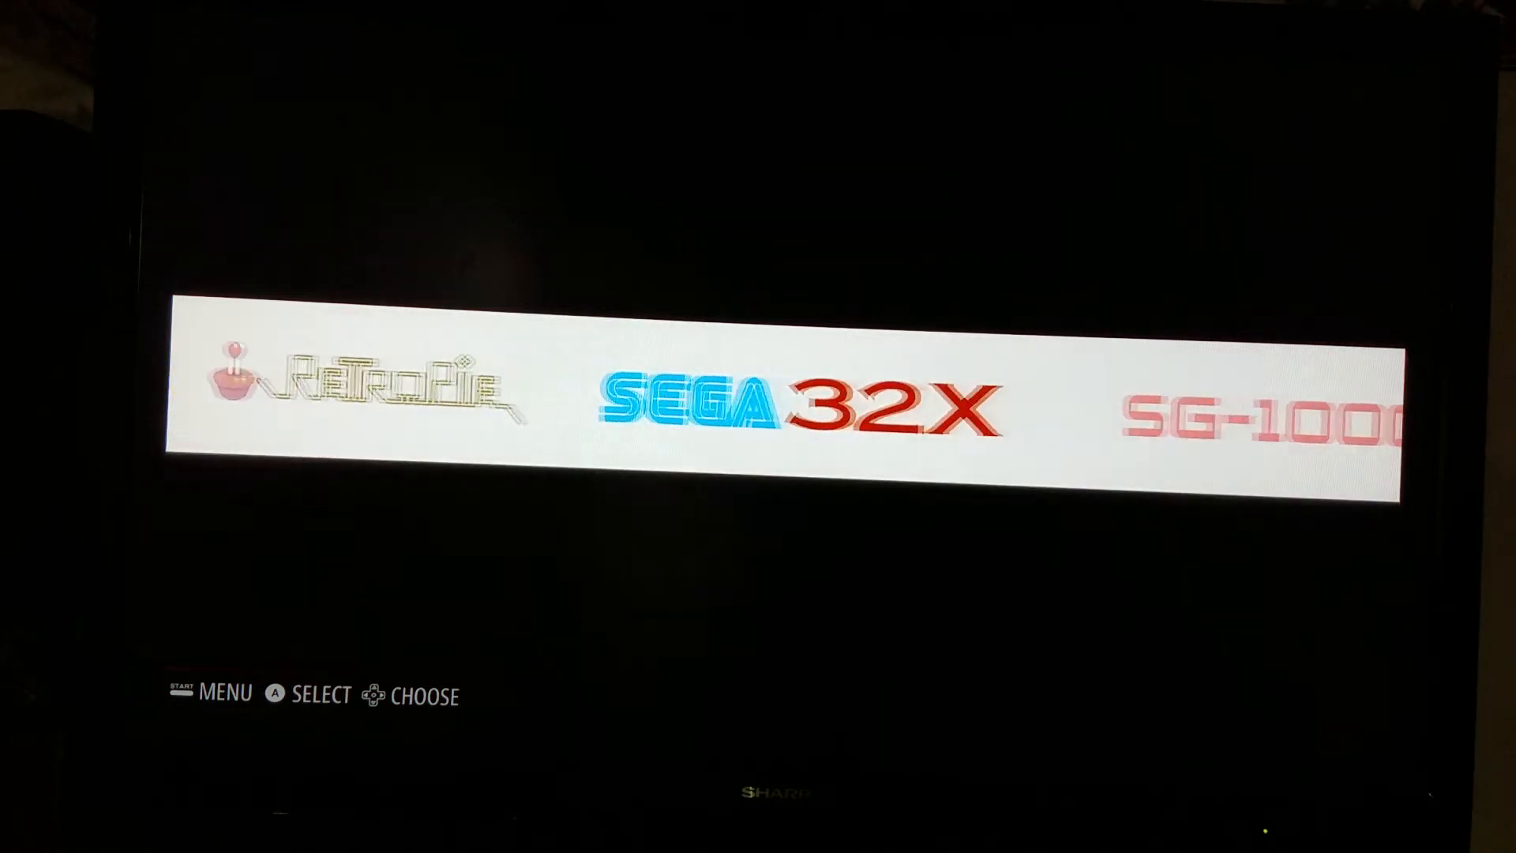
key(Right)
key(Right)
key(Right)
key(Right)
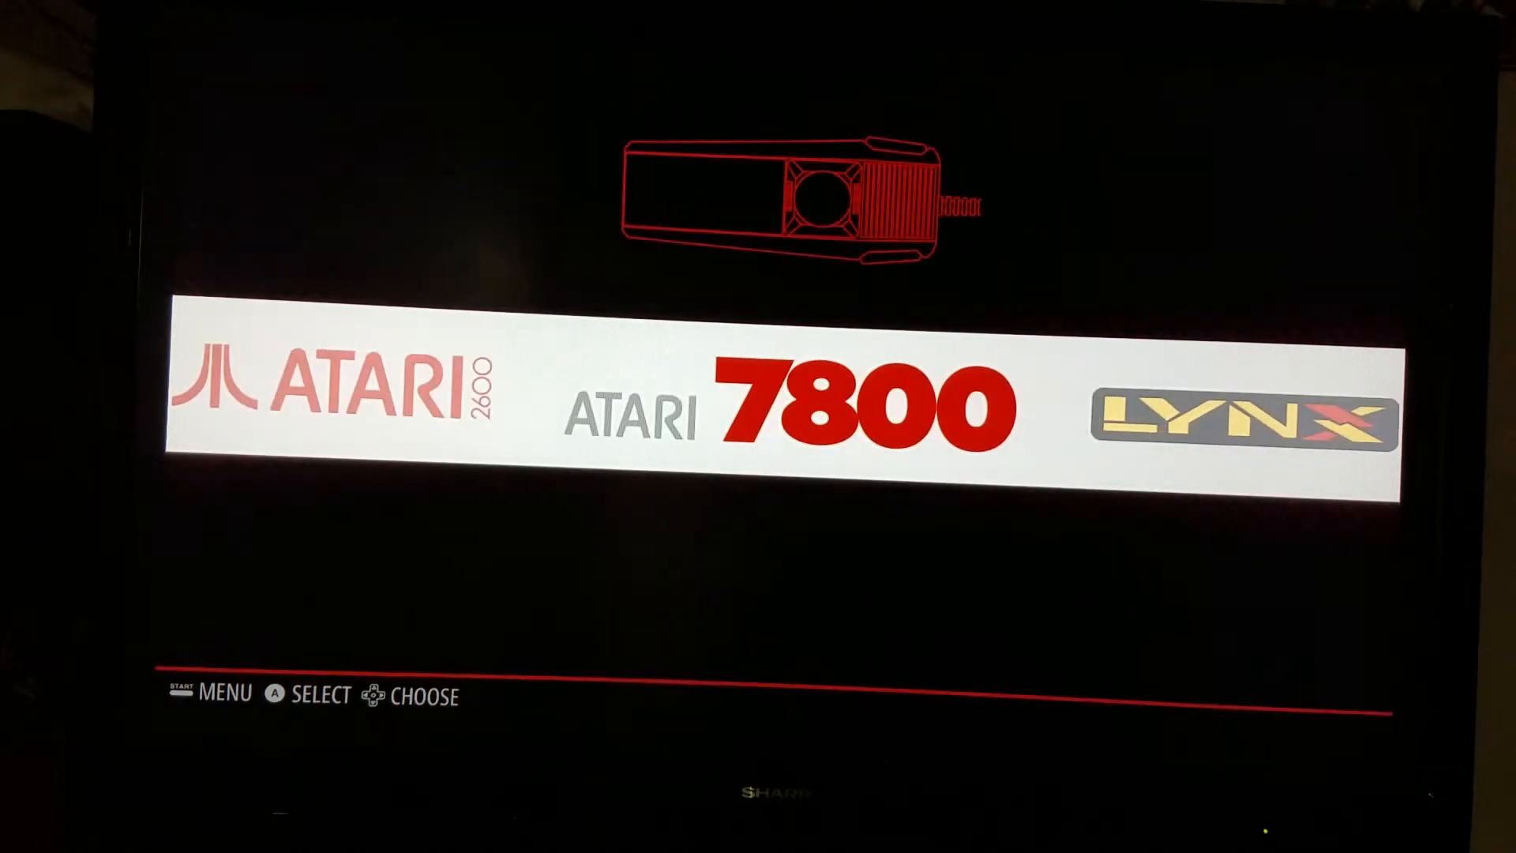
key(Left)
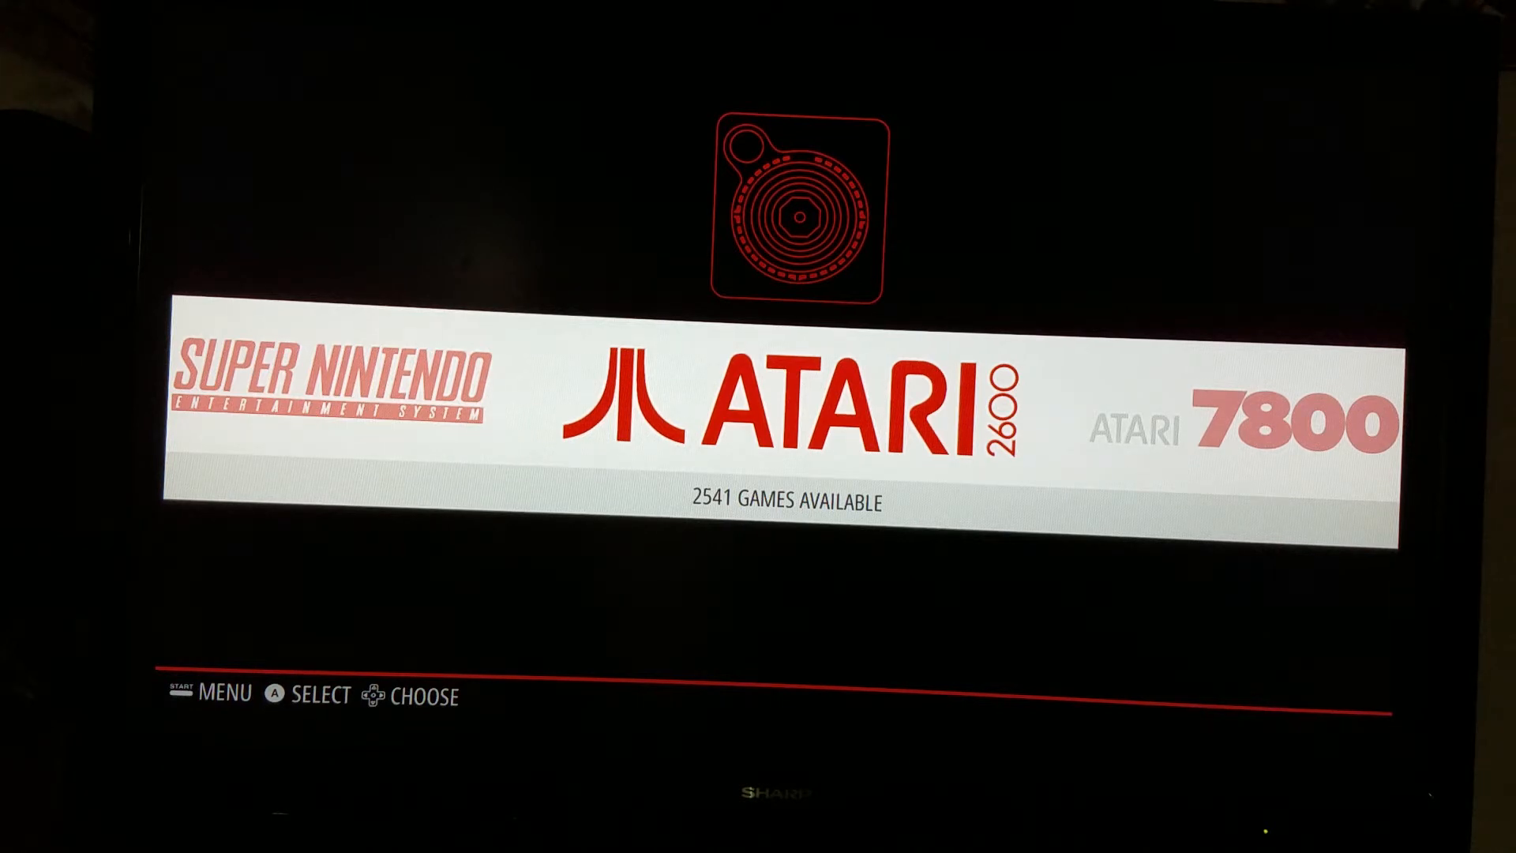
key(Left)
key(Left)
key(Left)
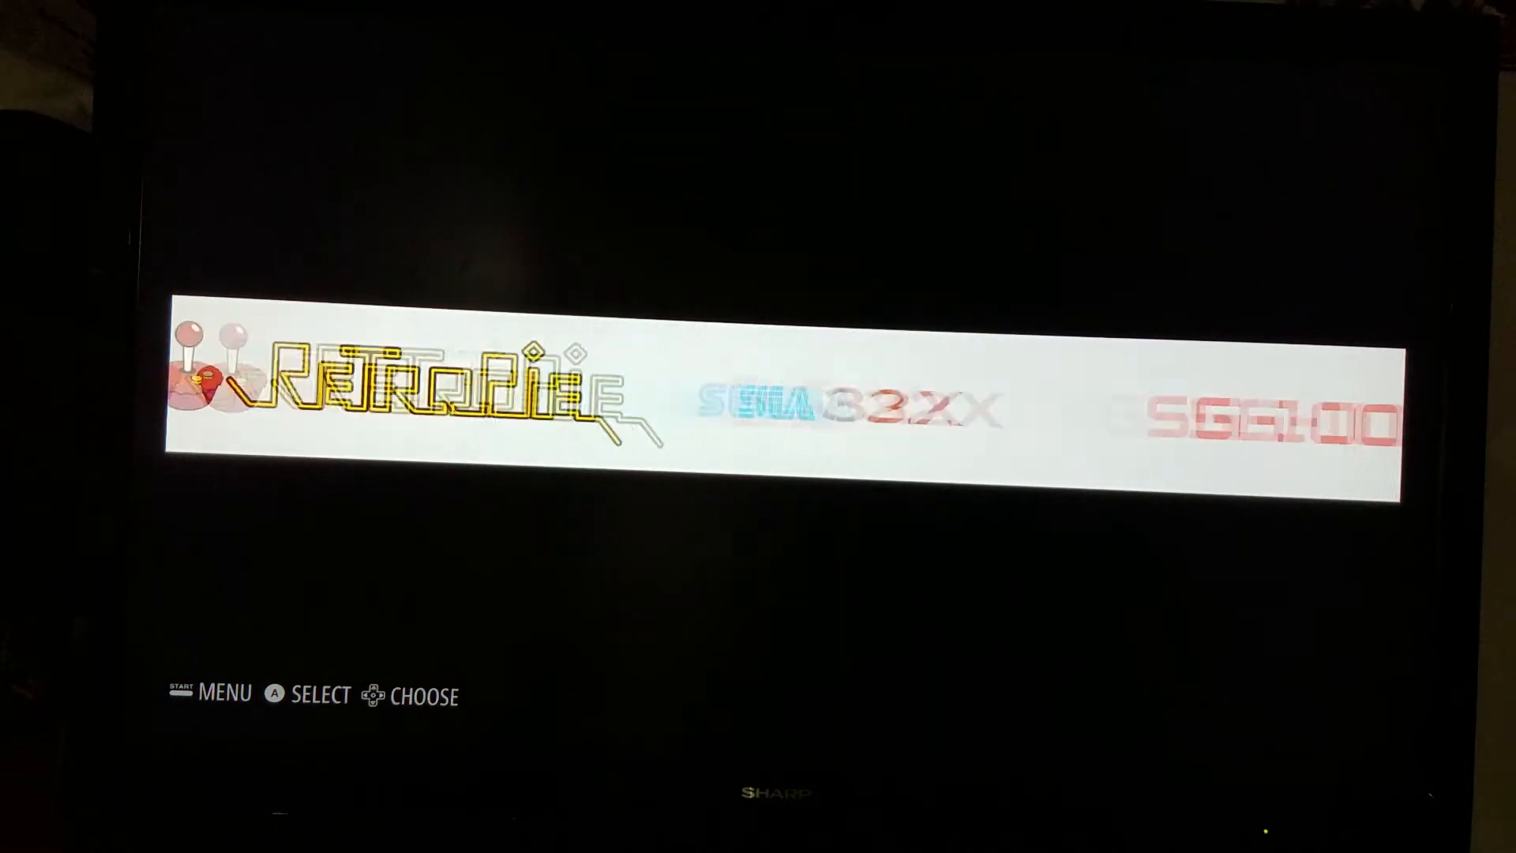
key(Left)
key(Right)
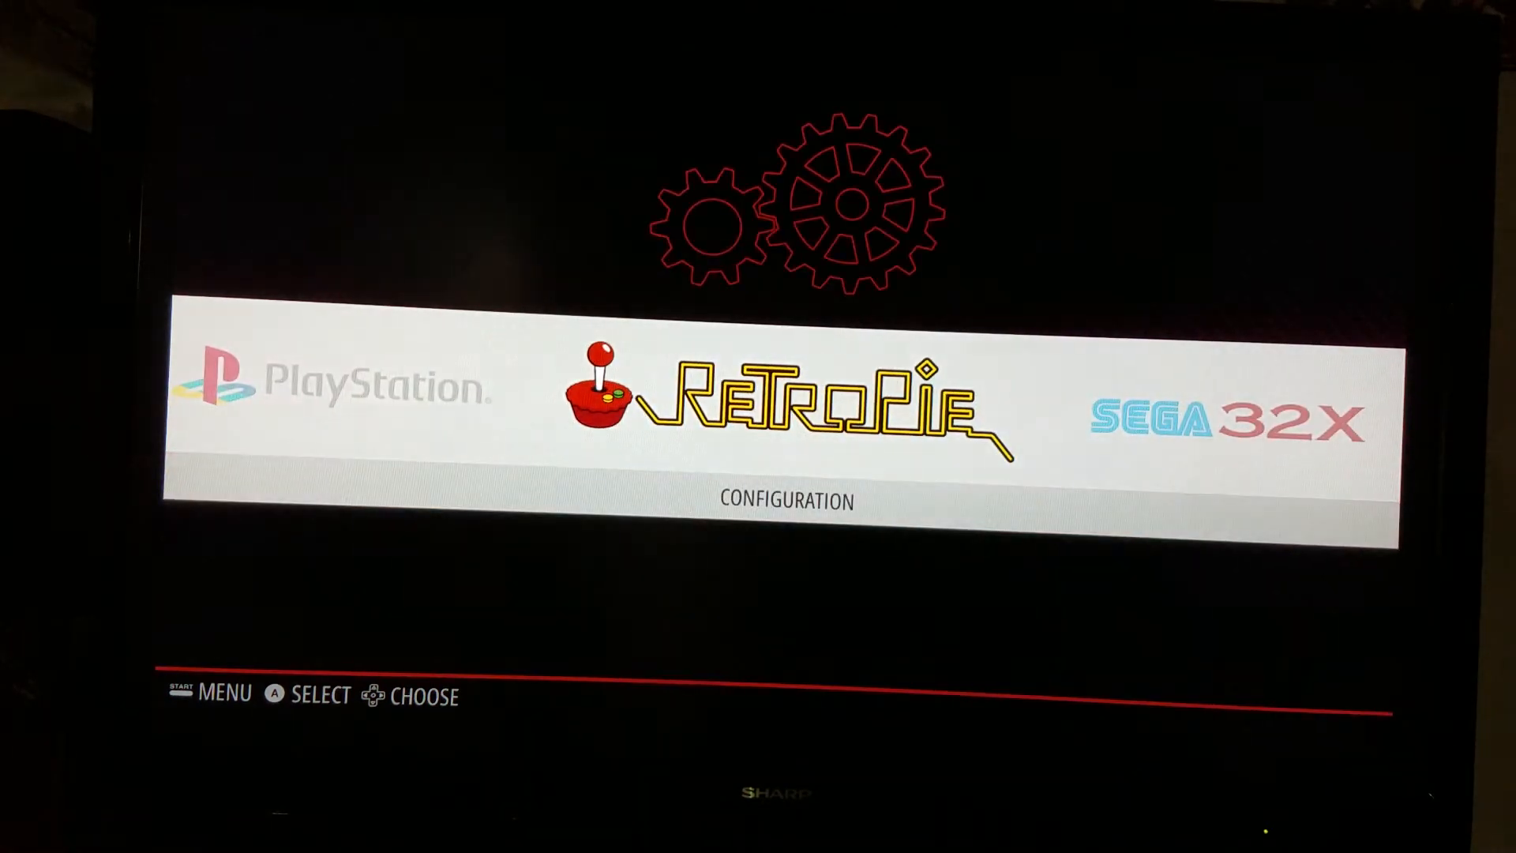
key(Return)
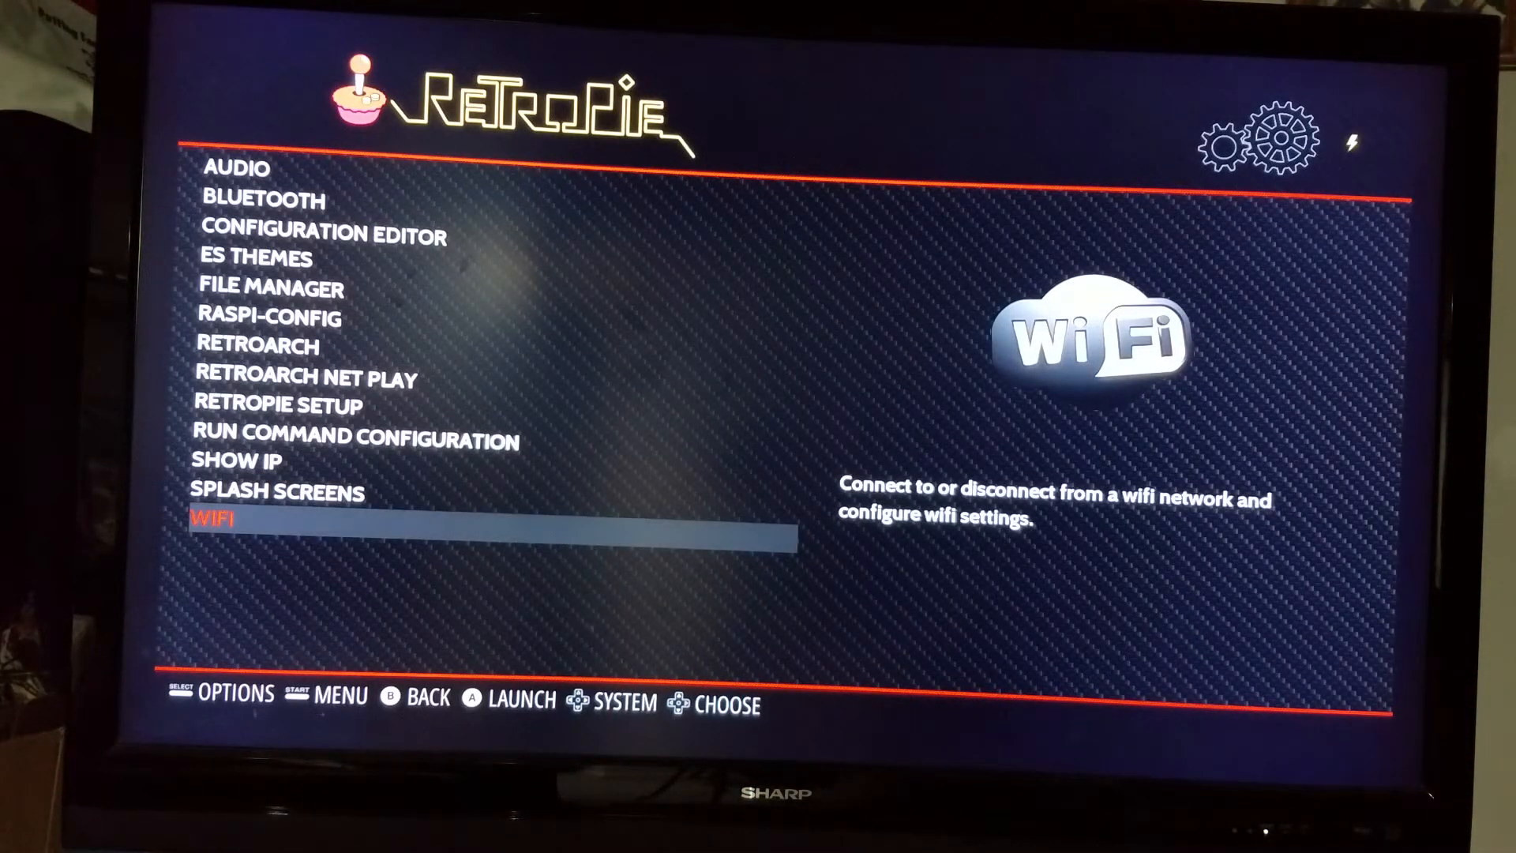
Move through the configuration list to the WiFi option and launch it
key(Up)
key(Up)
key(Up)
key(Up)
key(Up)
key(Up)
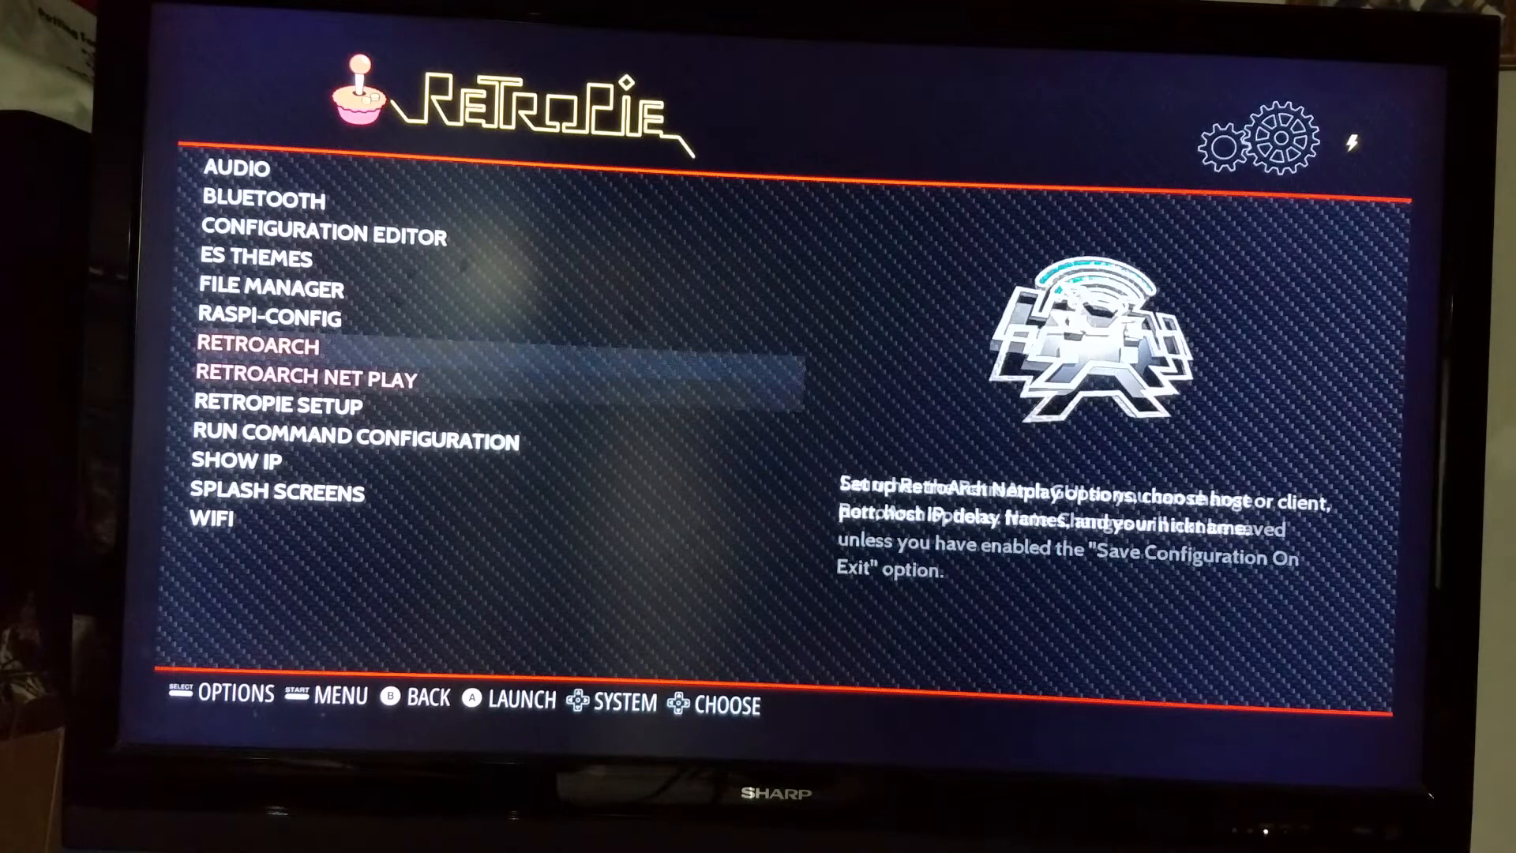
key(Down)
key(Down)
key(Down)
key(Down)
key(Down)
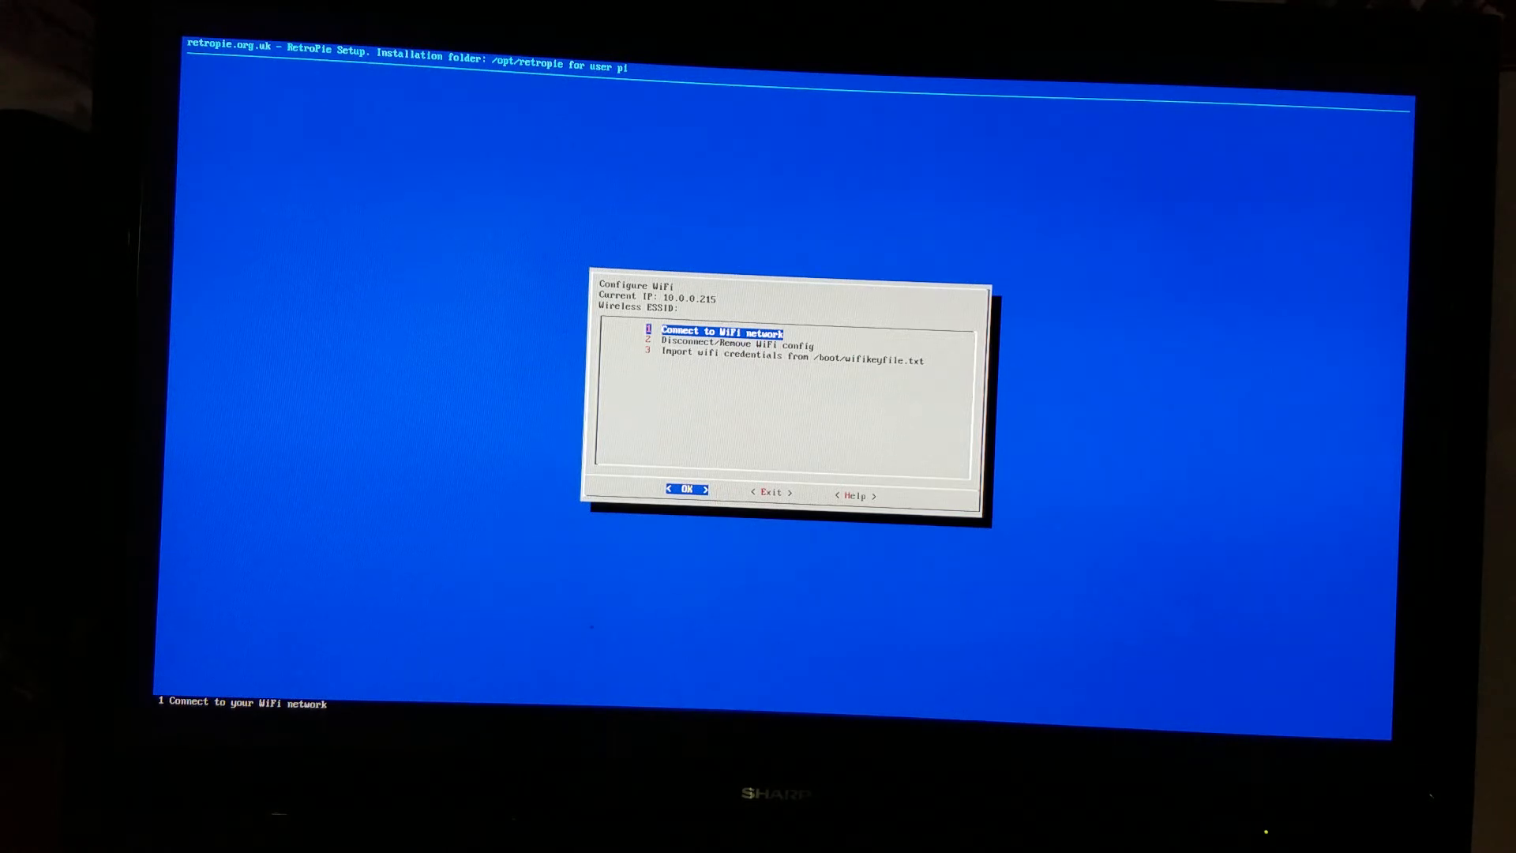
Start Connect to WiFi network and choose the HOME 2.4 network to join
key(Right)
key(Right)
key(Right)
key(Return)
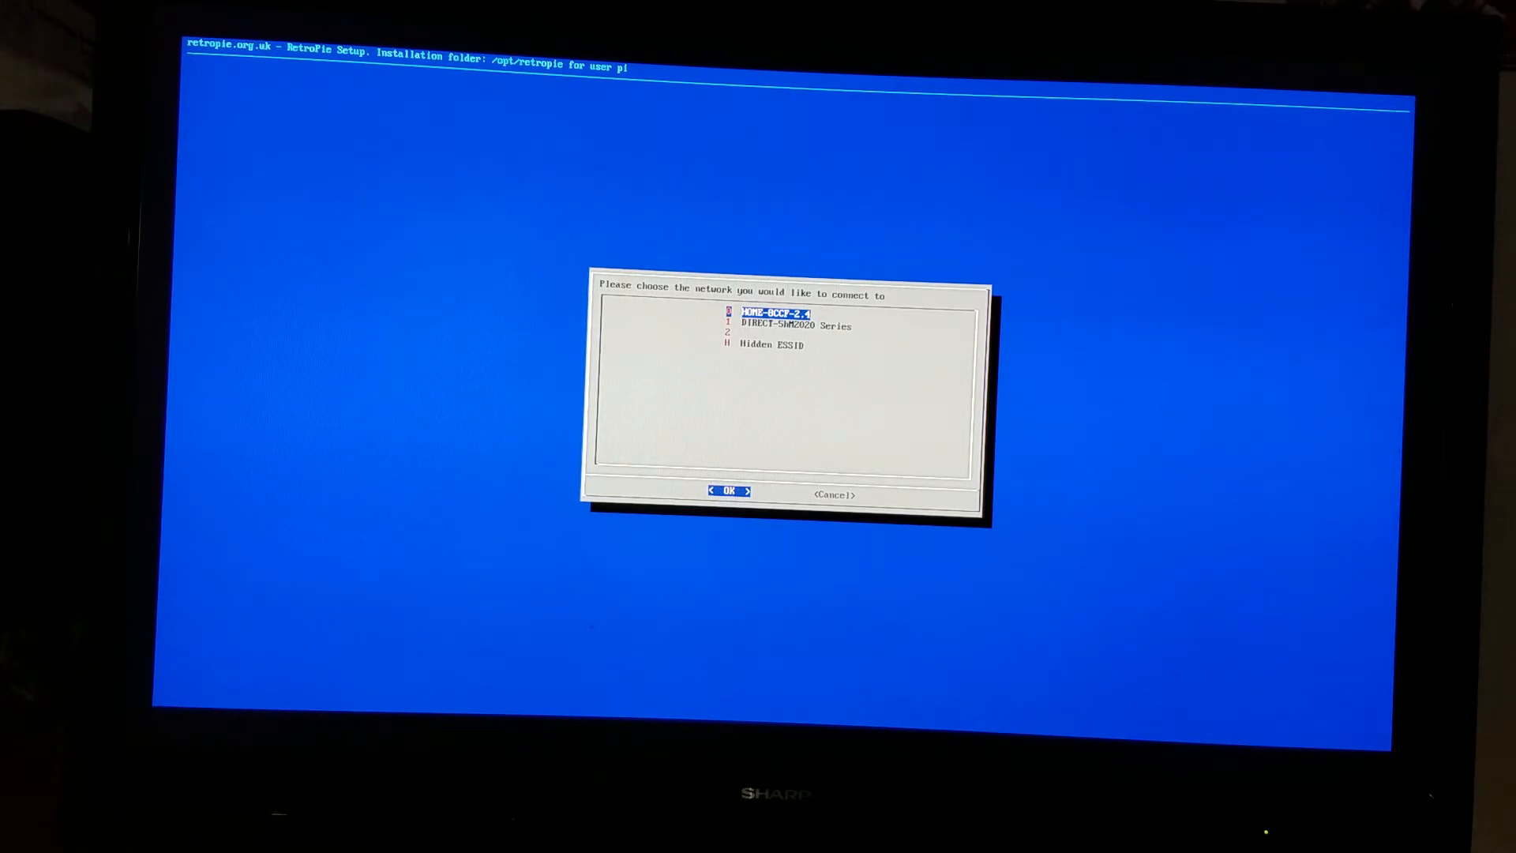
key(Return)
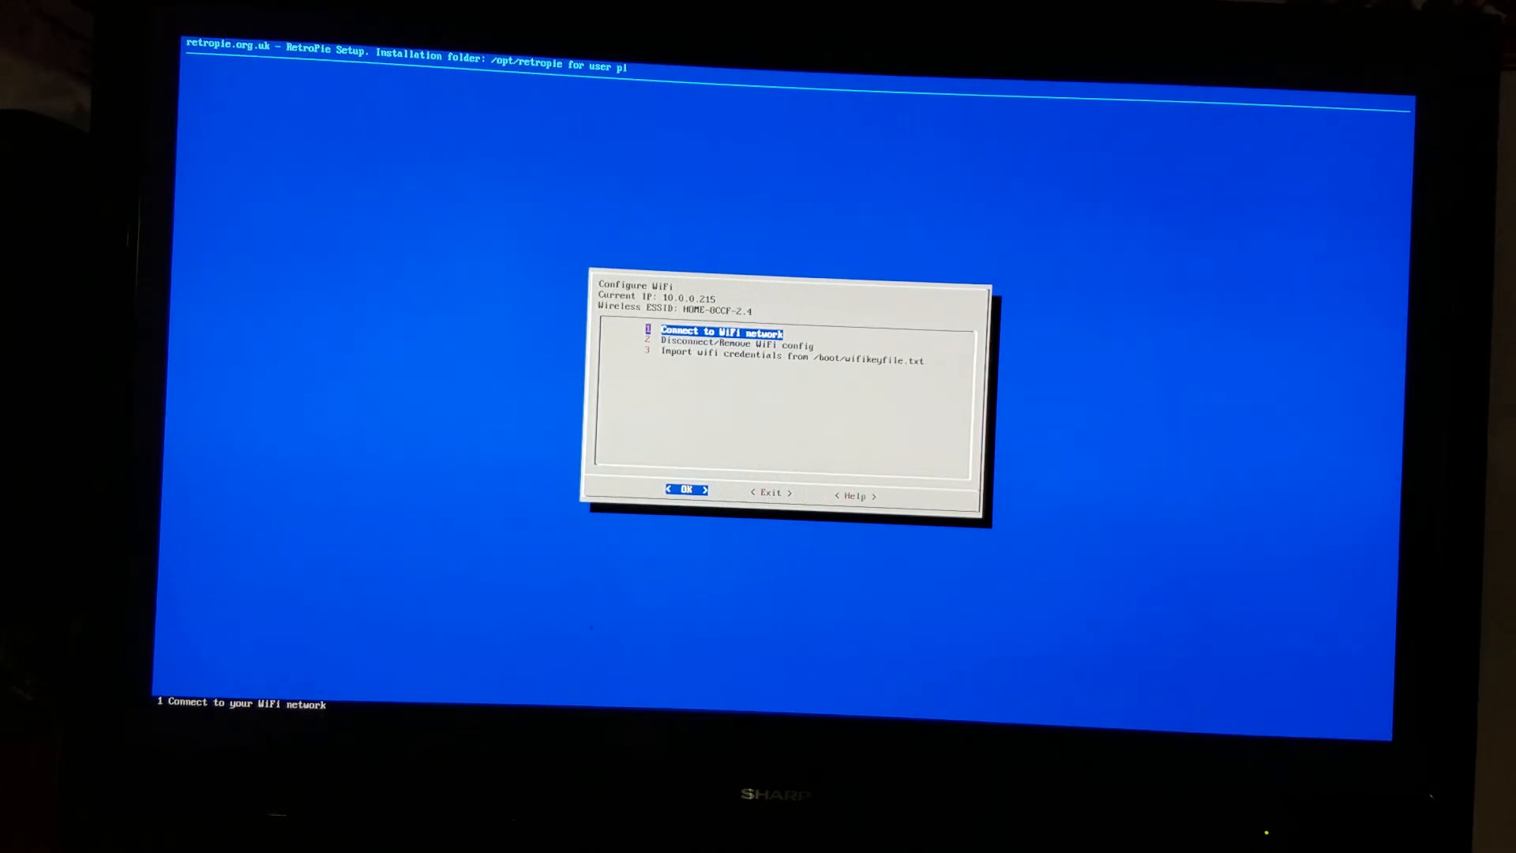
Retry joining the HOME network with its password; RetroPie reports it cannot connect
key(Return)
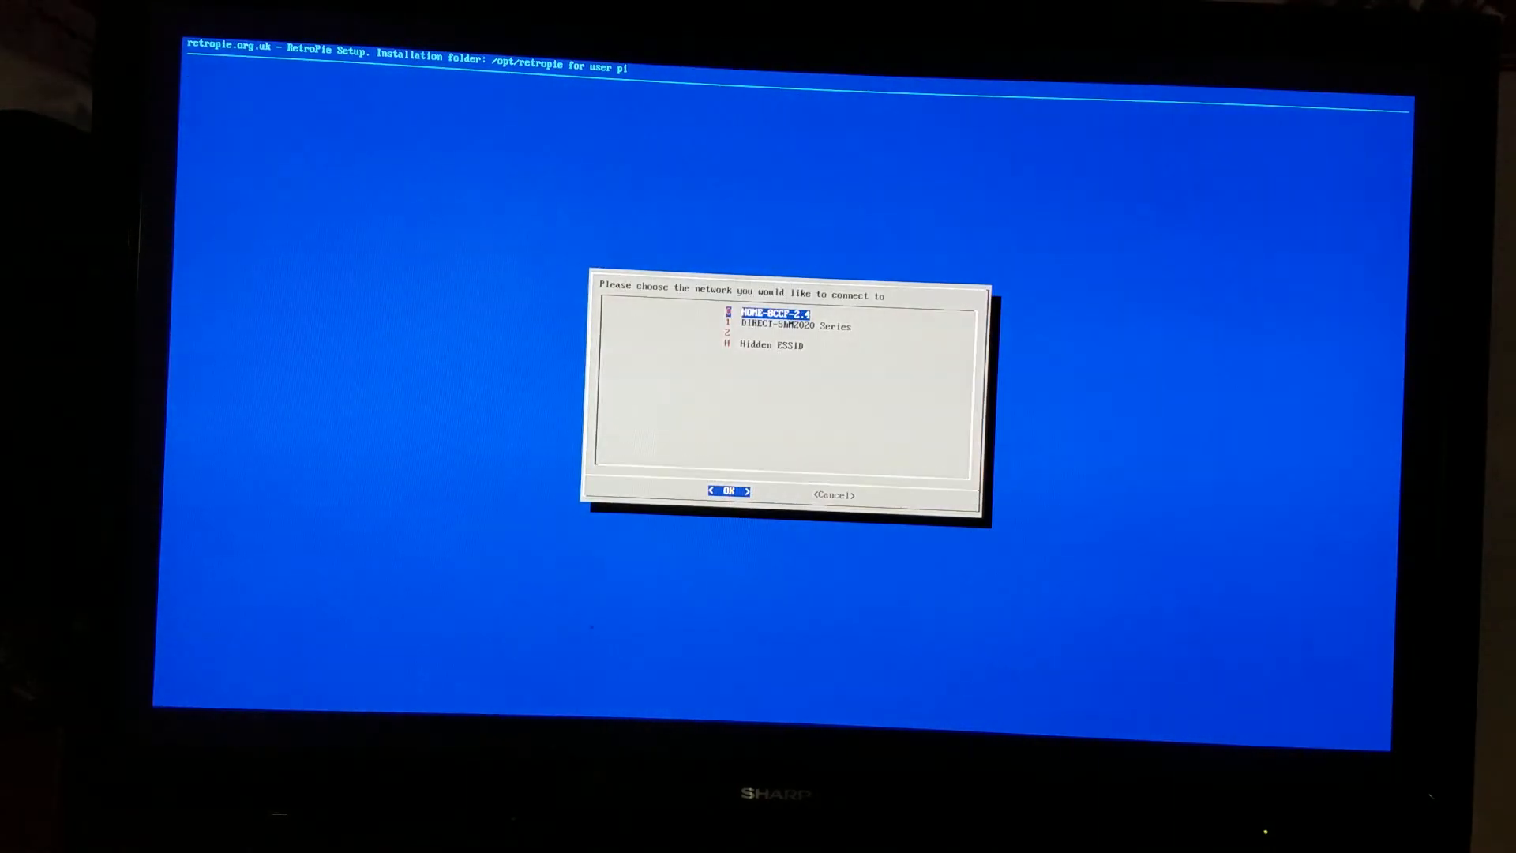
key(Return)
text(**************)
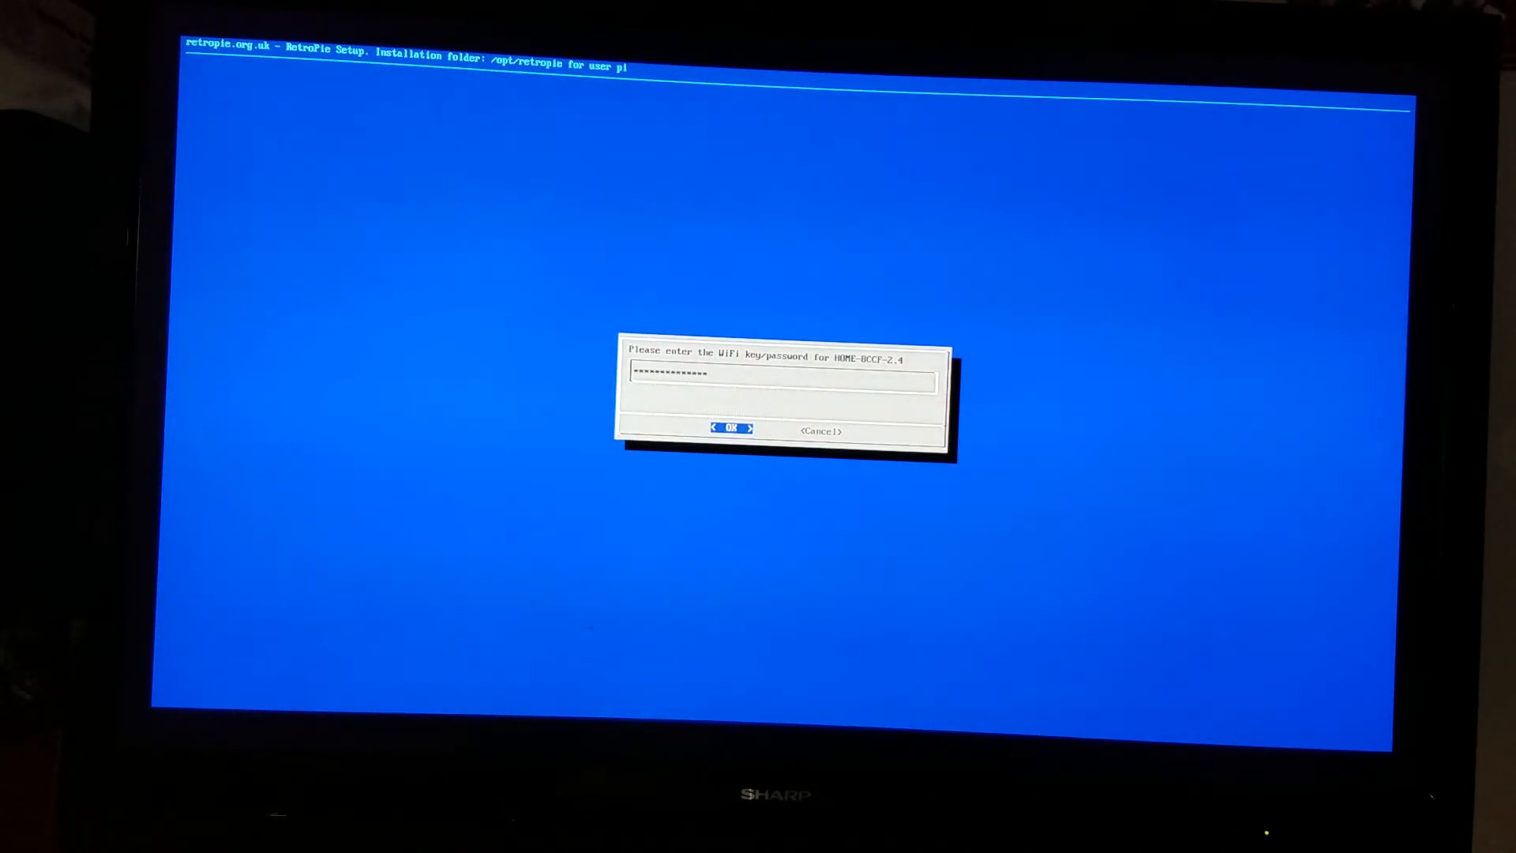
key(Return)
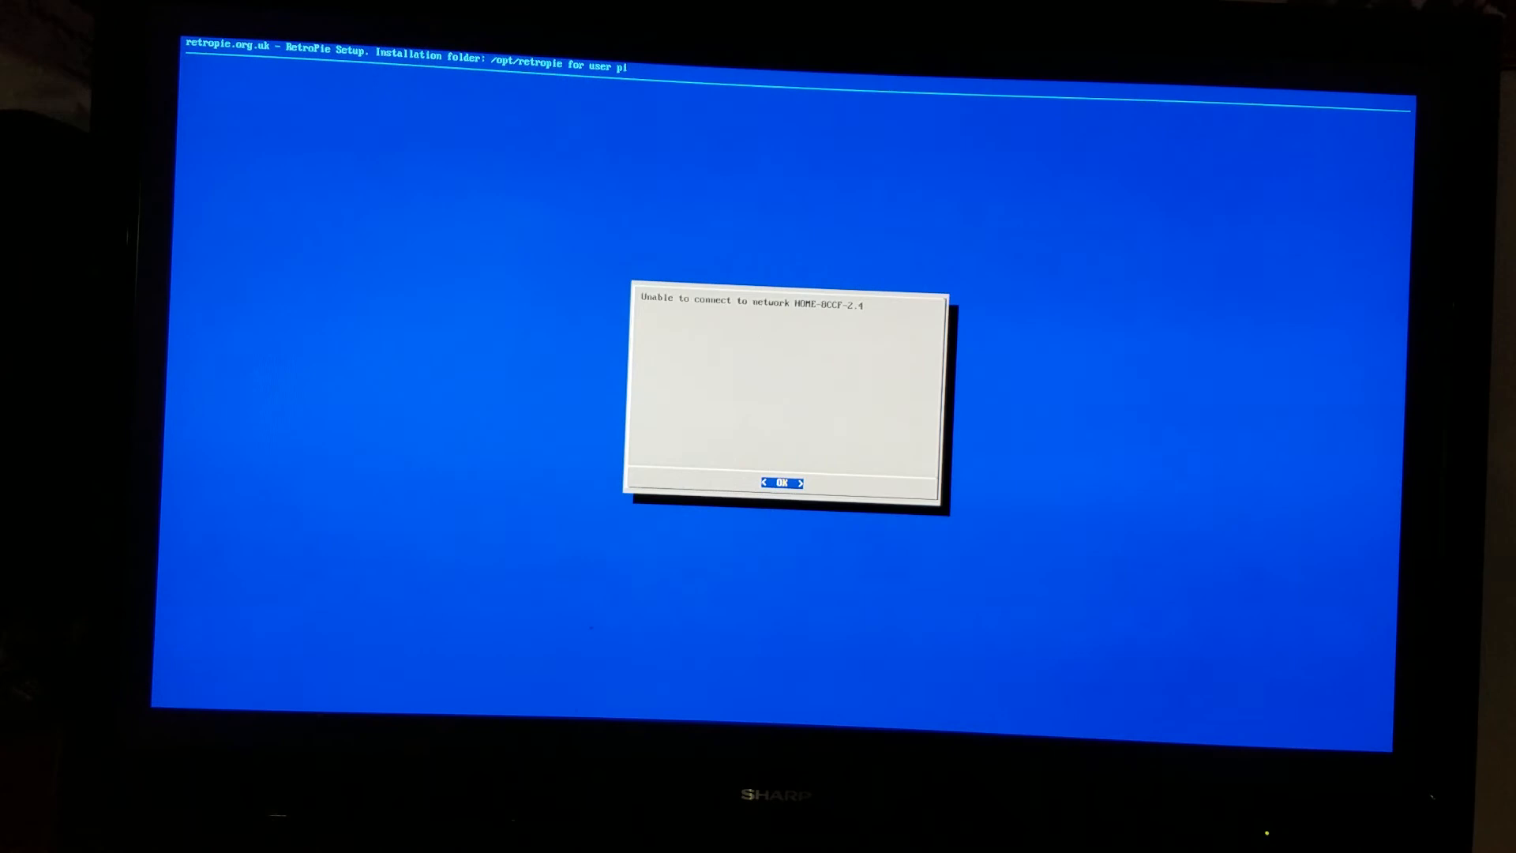
Dismiss the unable-to-connect error, exit WiFi settings and highlight Show IP (10.0.0.215)
key(Return)
key(Right)
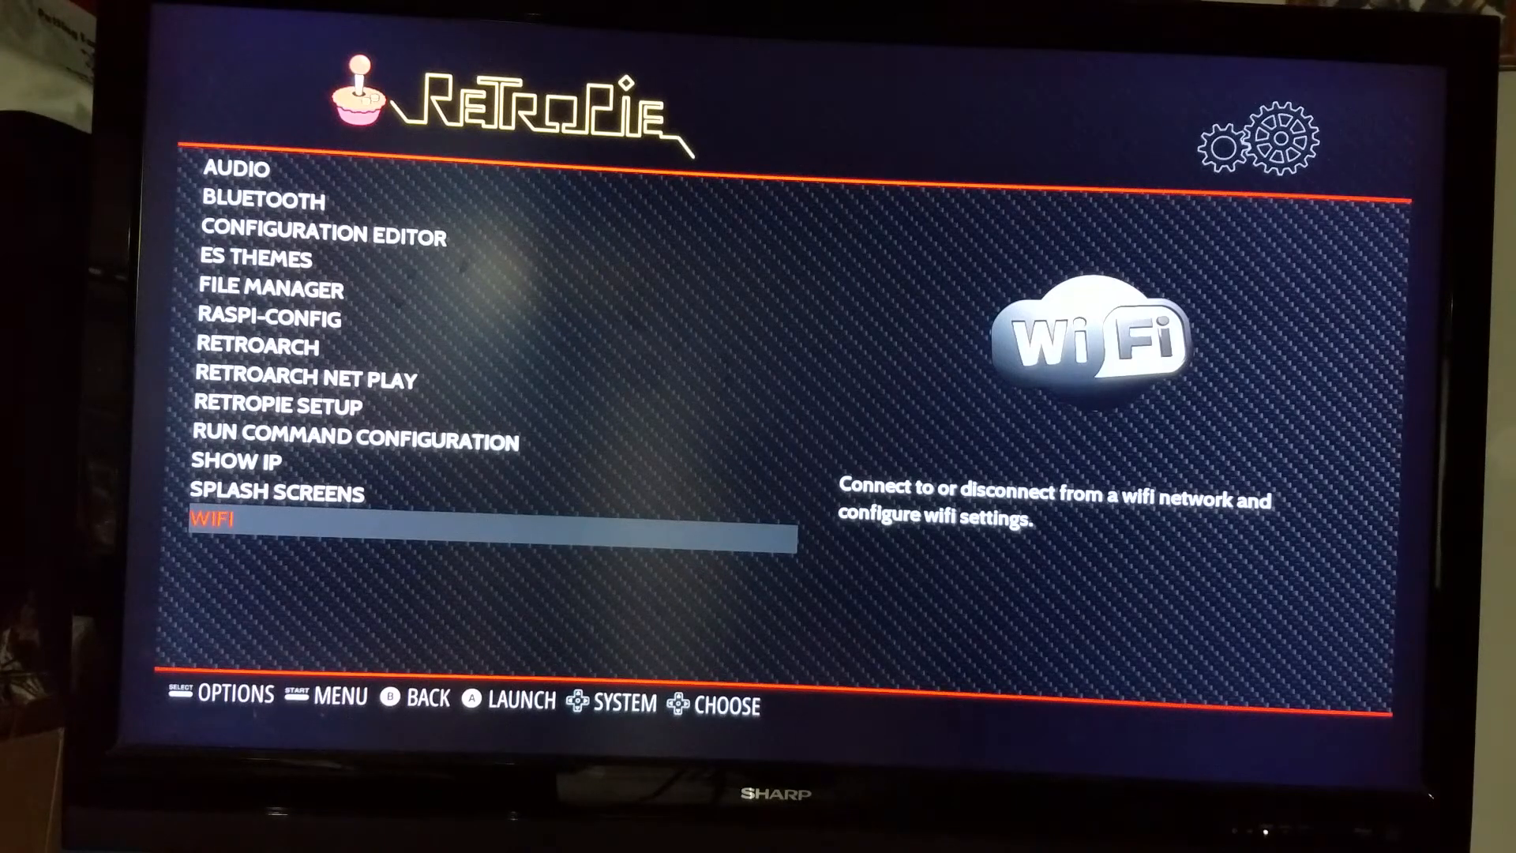
key(Up)
key(Up)
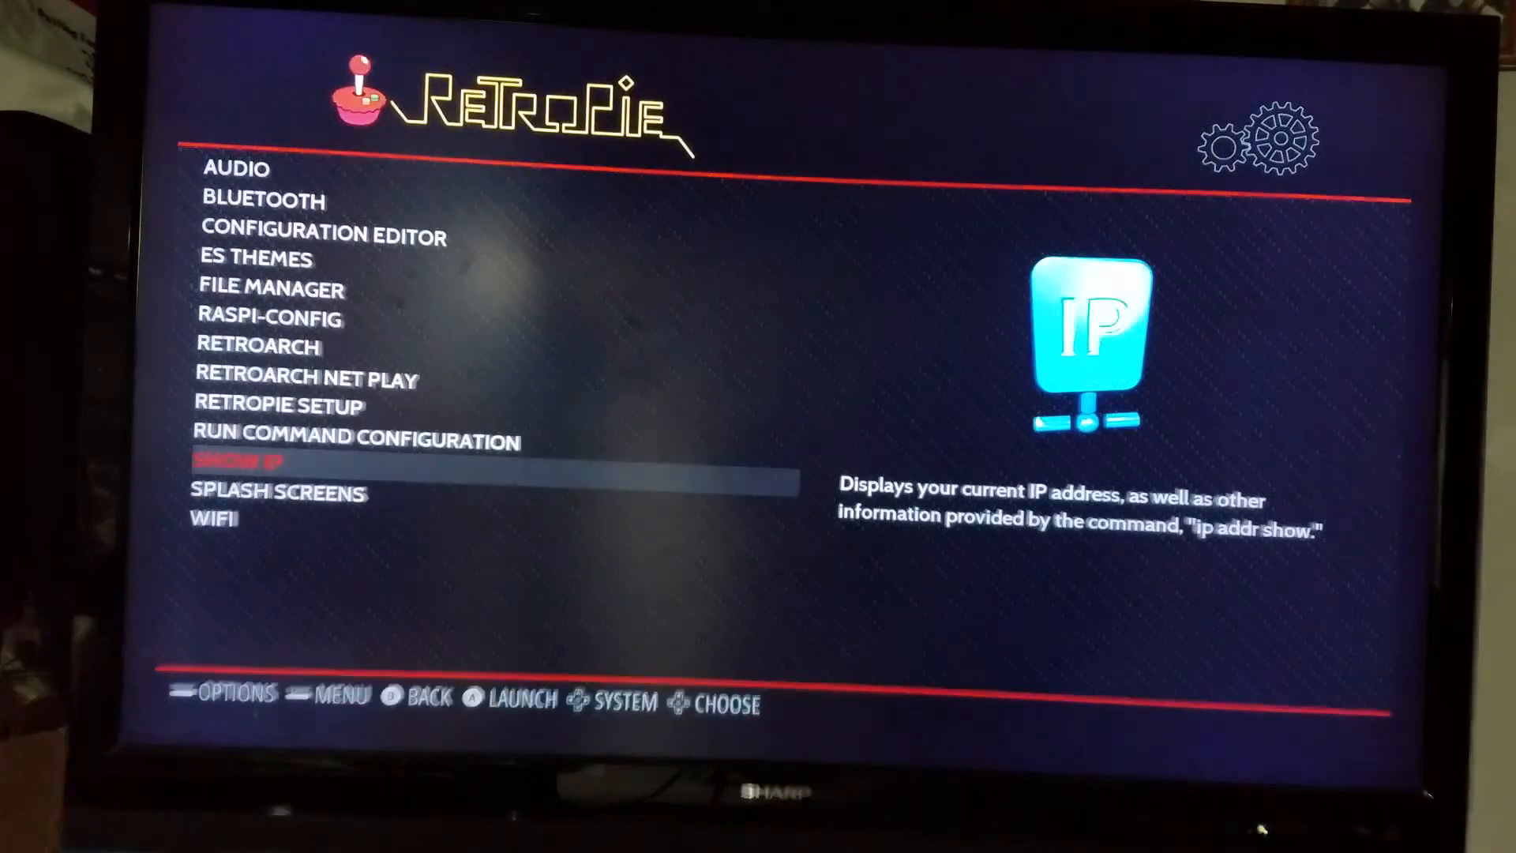